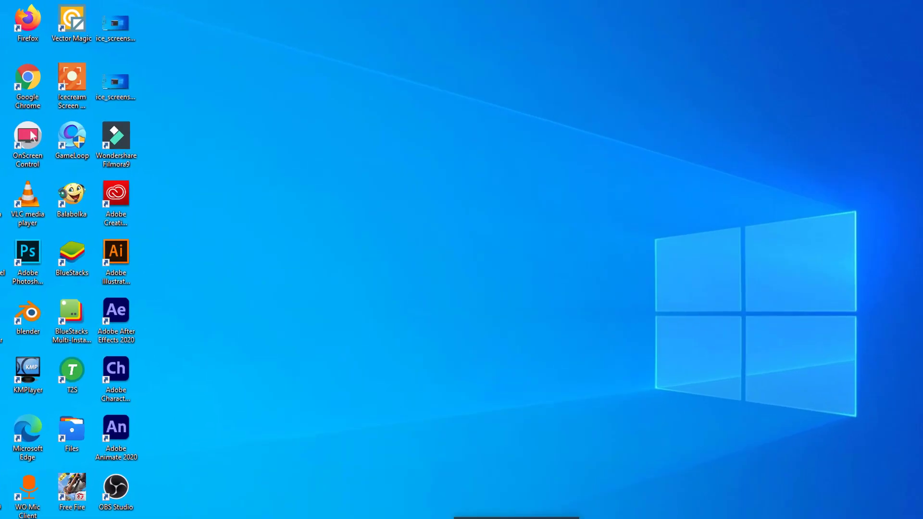
Open the Lively Wallpaper website in Firefox and scroll down to the Download section.
{"action": "left_click", "coordinate": [460, 510]}
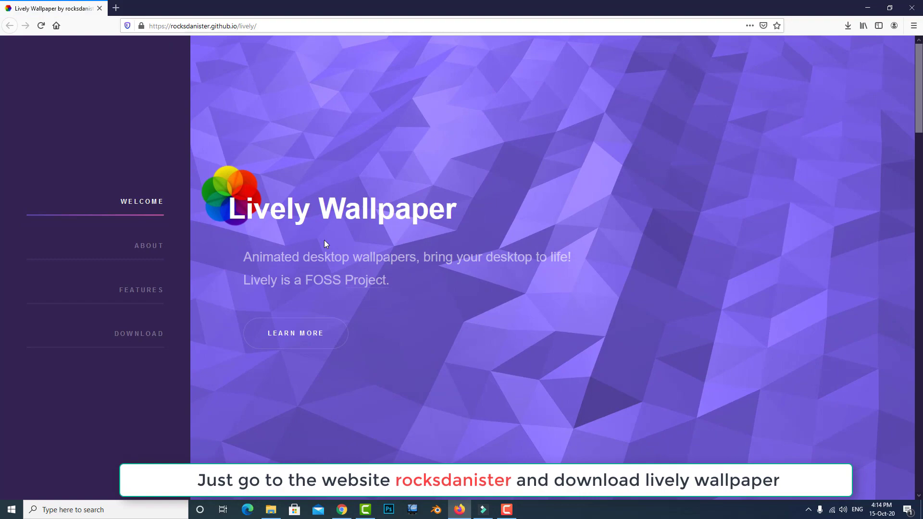
{"action": "scroll", "coordinate": [326, 226], "scroll_direction": "down", "scroll_amount": 5}
{"action": "scroll", "coordinate": [335, 192], "scroll_direction": "down", "scroll_amount": 10}
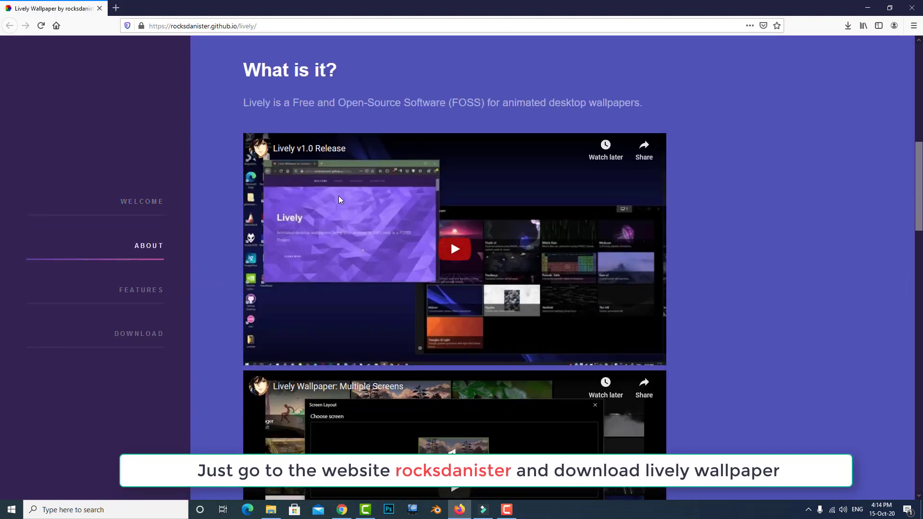
{"action": "scroll", "coordinate": [295, 238], "scroll_direction": "down", "scroll_amount": 17}
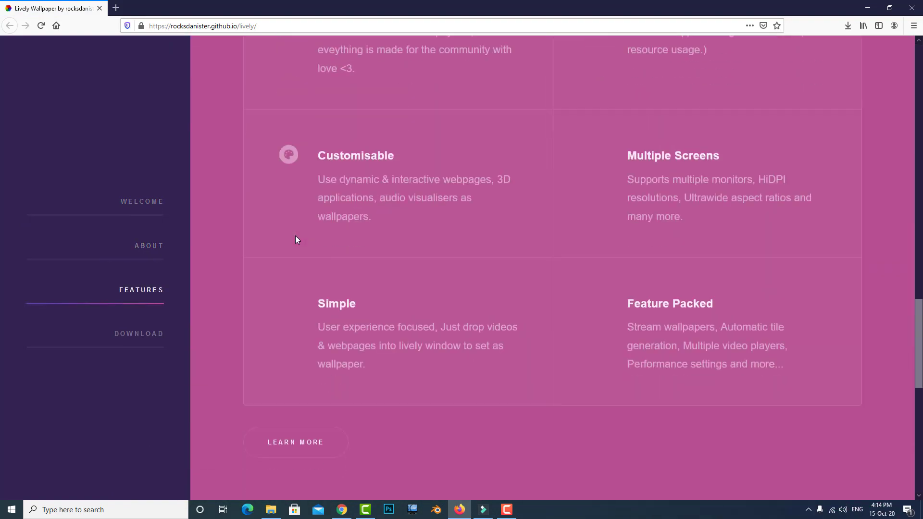
{"action": "scroll", "coordinate": [295, 239], "scroll_direction": "down", "scroll_amount": 3}
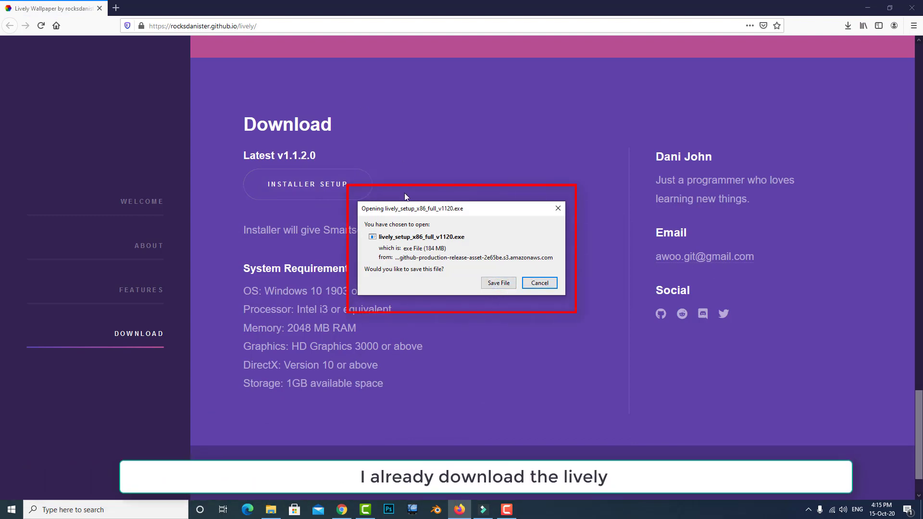
Dismiss the save prompt and run the downloaded Lively installer from Firefox's downloads list.
{"action": "left_click", "coordinate": [545, 284]}
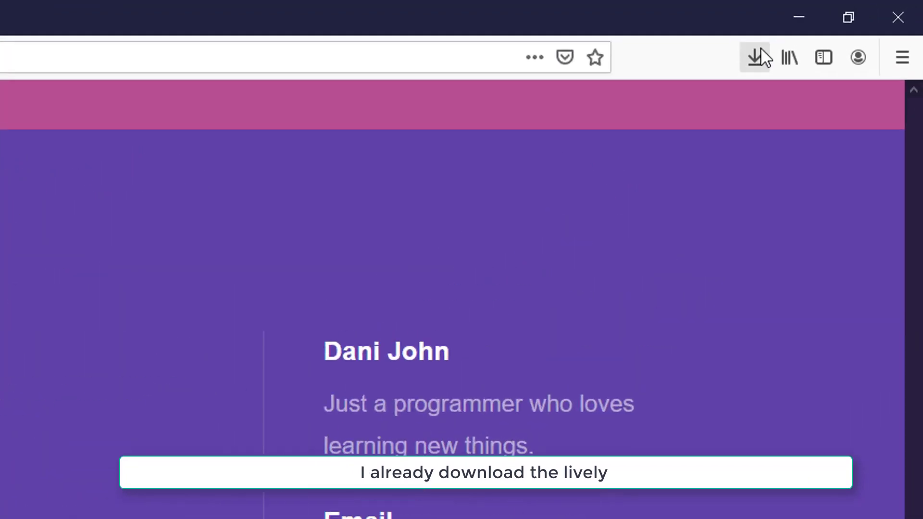
{"action": "left_click", "coordinate": [761, 48]}
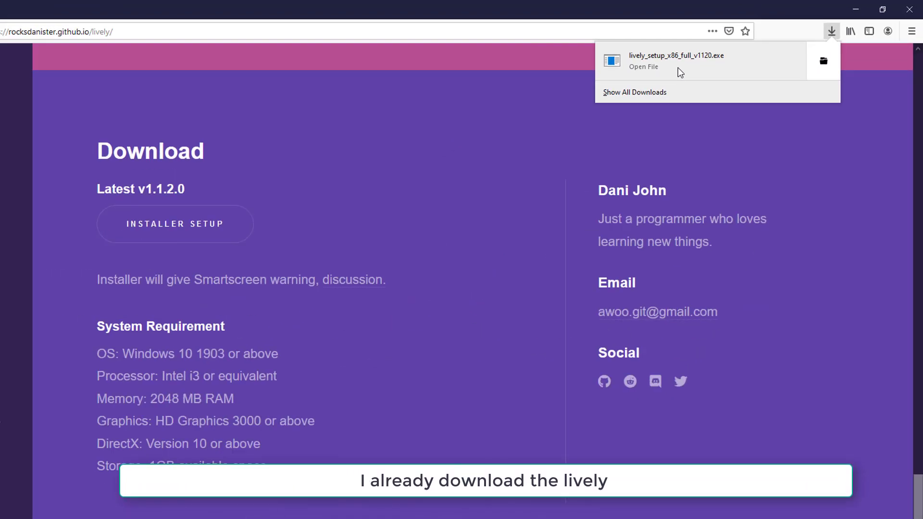
{"action": "left_click", "coordinate": [679, 73]}
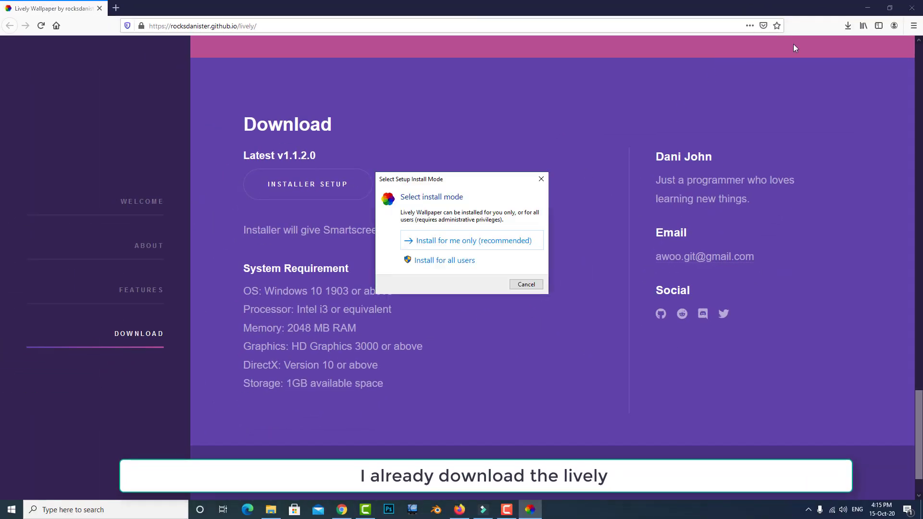
{"action": "left_click", "coordinate": [868, 9]}
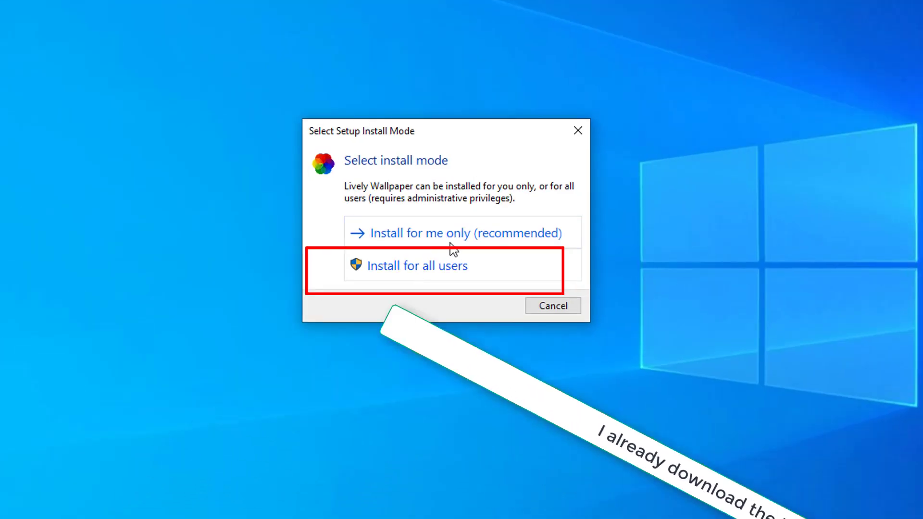
Install Lively Wallpaper for all users in English with the default folder and tasks.
{"action": "left_click", "coordinate": [432, 268]}
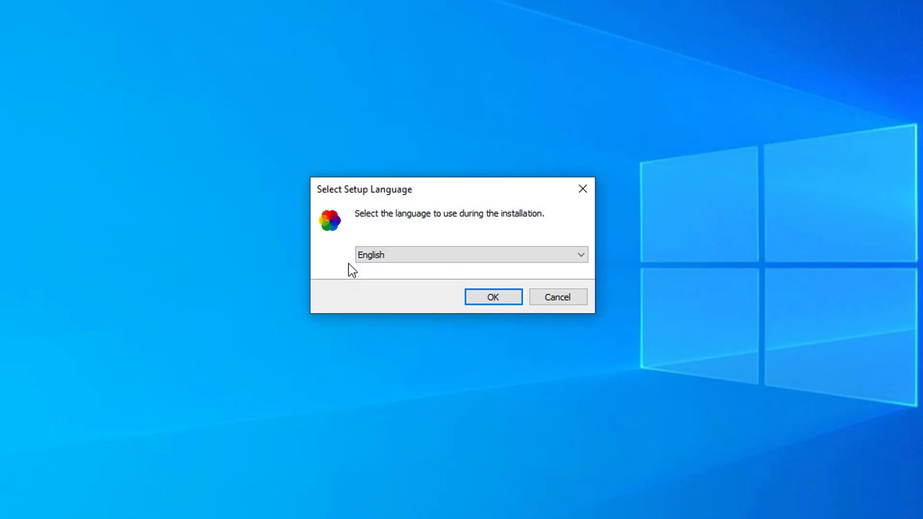
{"action": "left_click", "coordinate": [494, 295]}
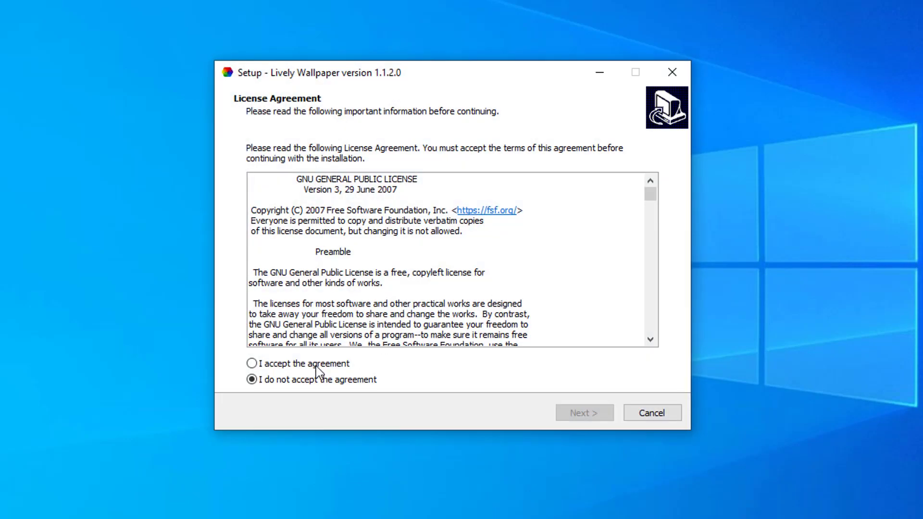
{"action": "left_click", "coordinate": [584, 413]}
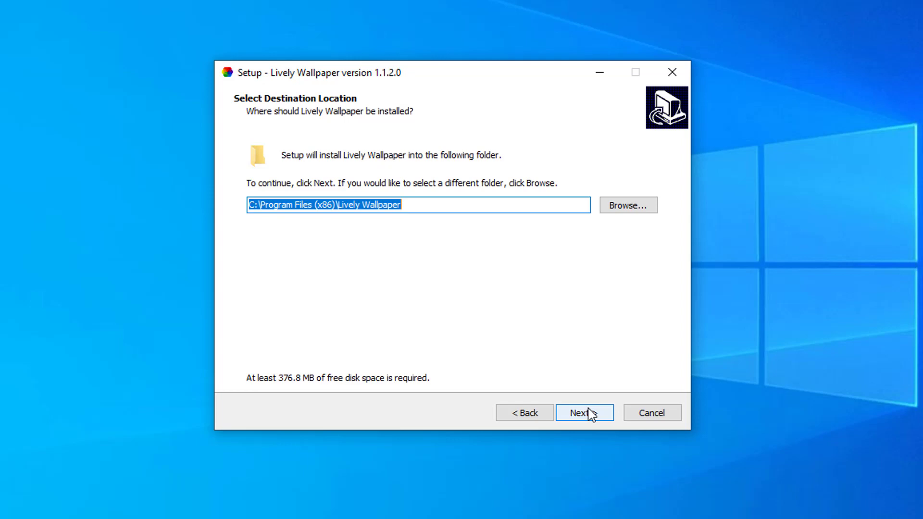
{"action": "left_click", "coordinate": [585, 413]}
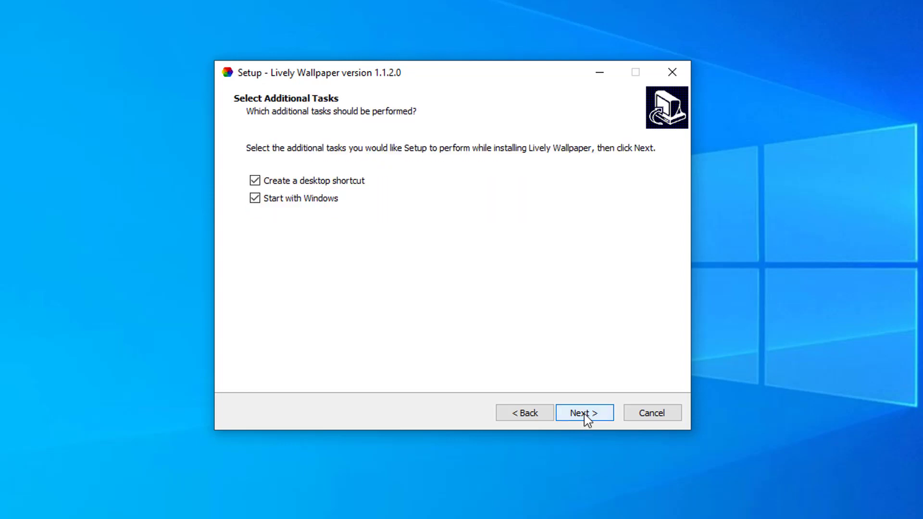
{"action": "left_click", "coordinate": [585, 414]}
{"action": "left_click", "coordinate": [586, 415]}
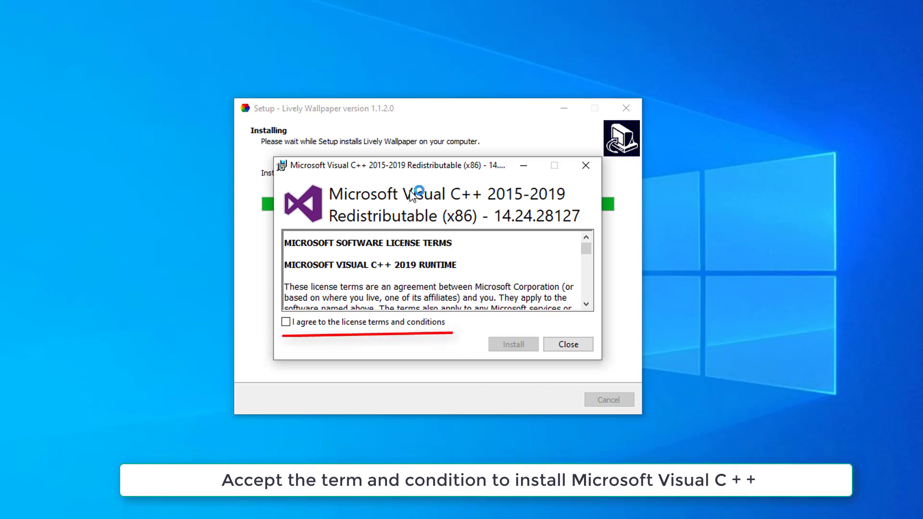
Install the Visual C++ redistributable and .NET Desktop Runtime 3.1.7 (x86), closing both installers.
{"action": "left_click", "coordinate": [296, 323]}
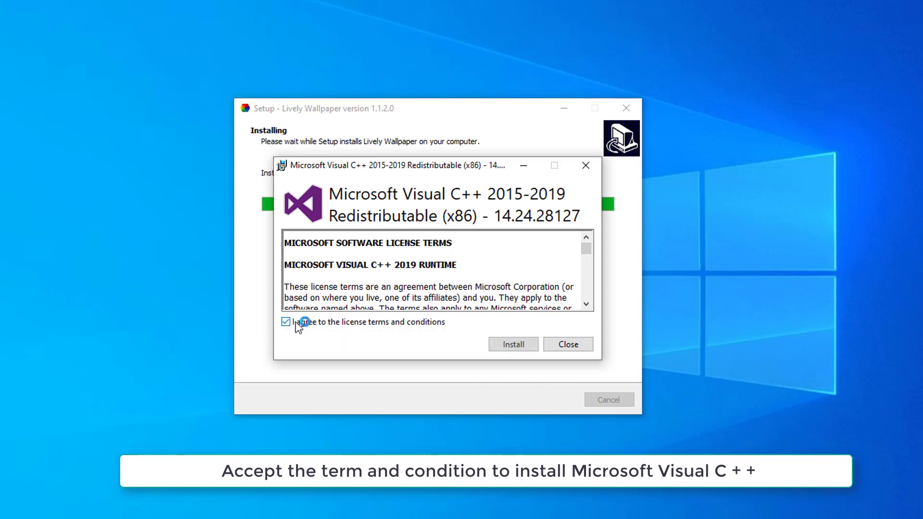
{"action": "left_click", "coordinate": [522, 345]}
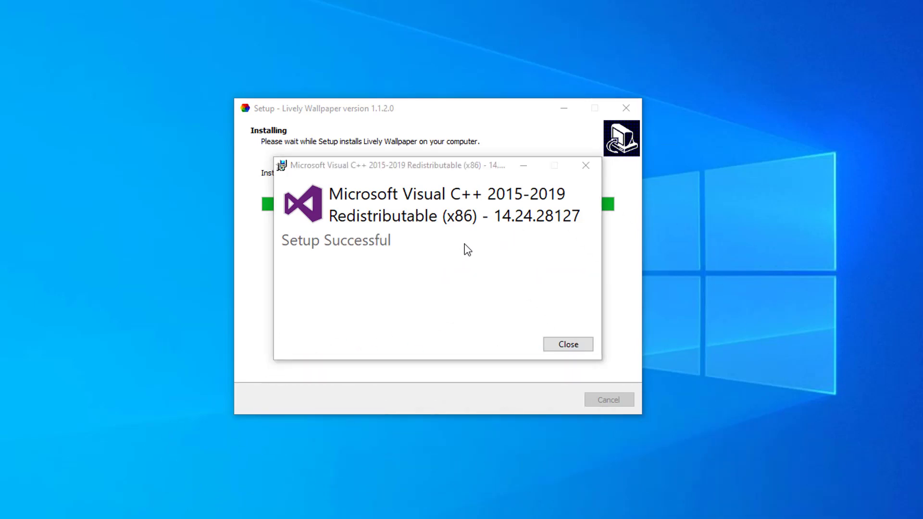
{"action": "left_click", "coordinate": [560, 346]}
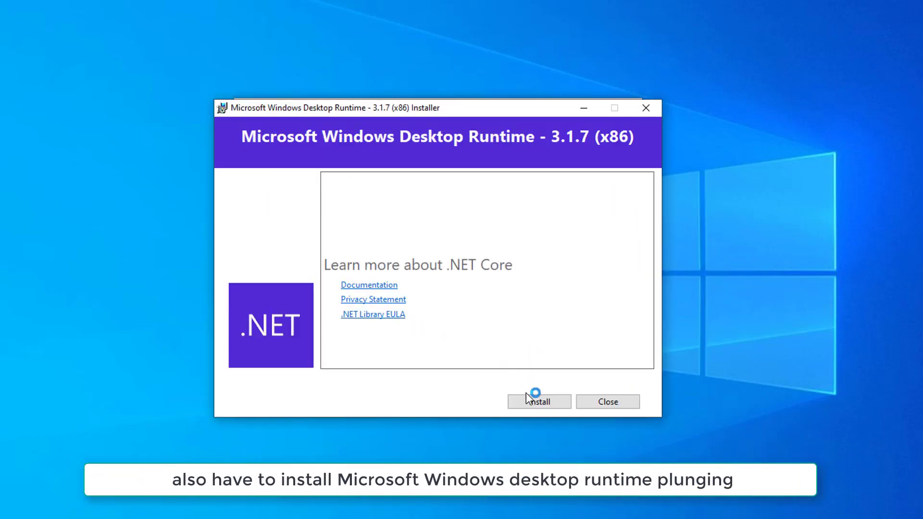
{"action": "left_click", "coordinate": [538, 403]}
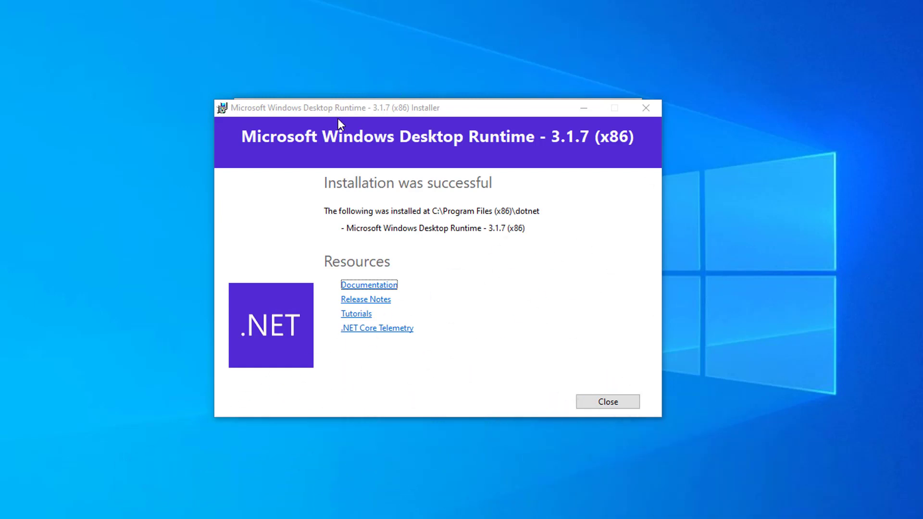
{"action": "left_click", "coordinate": [618, 405]}
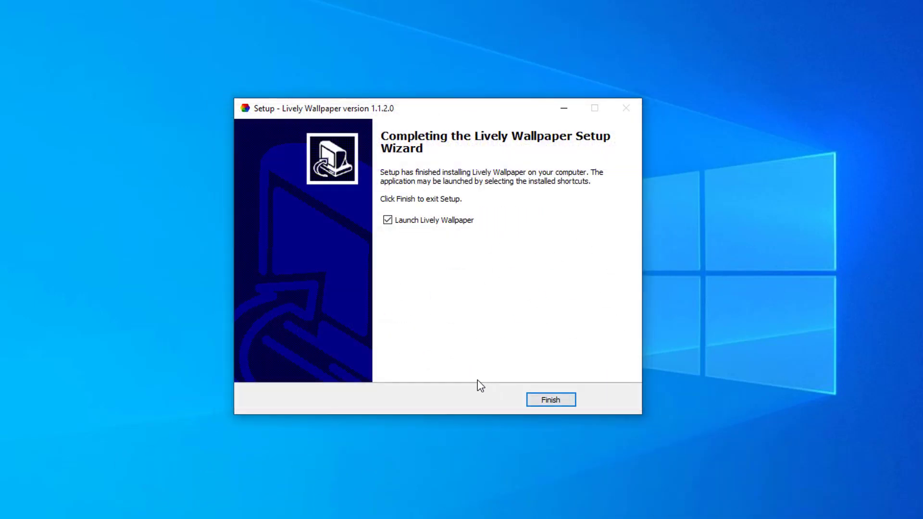
Finish setup and launch Lively, keeping Start with Windows on and choosing the Lite interface.
{"action": "left_click", "coordinate": [552, 399]}
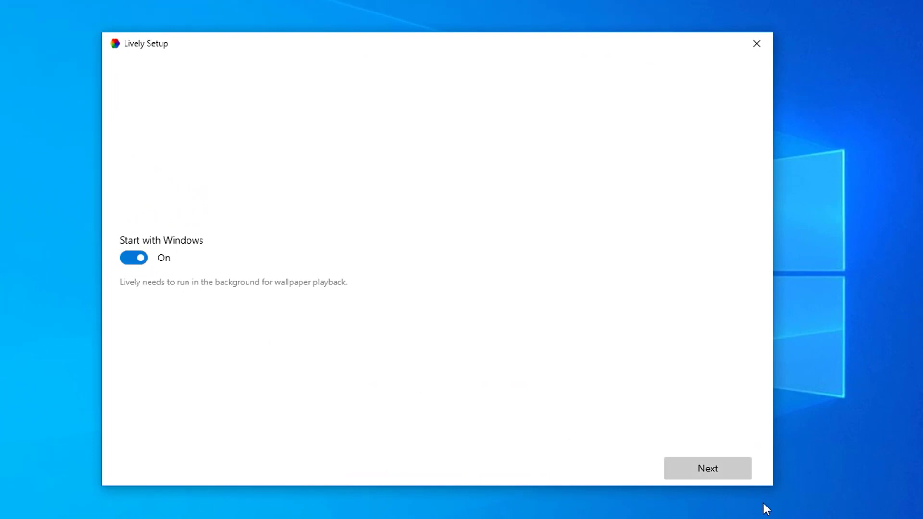
{"action": "left_click", "coordinate": [713, 472]}
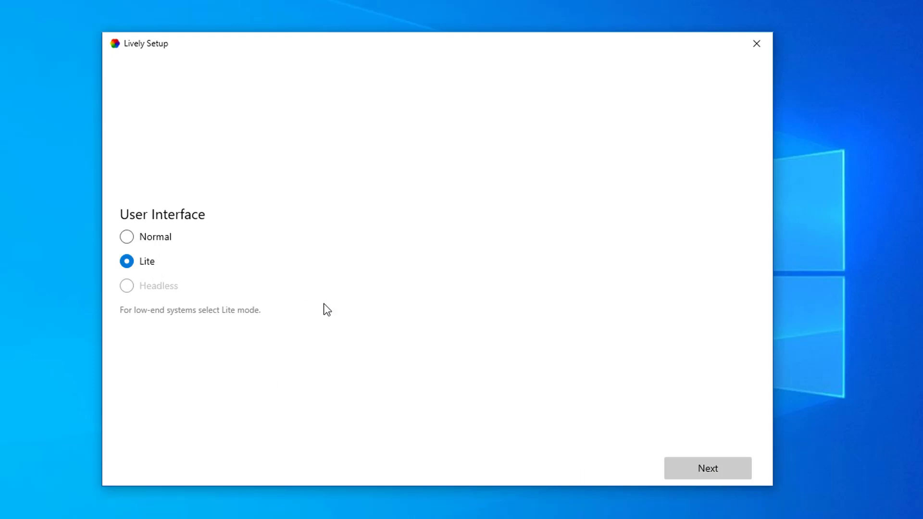
{"action": "left_click", "coordinate": [725, 473]}
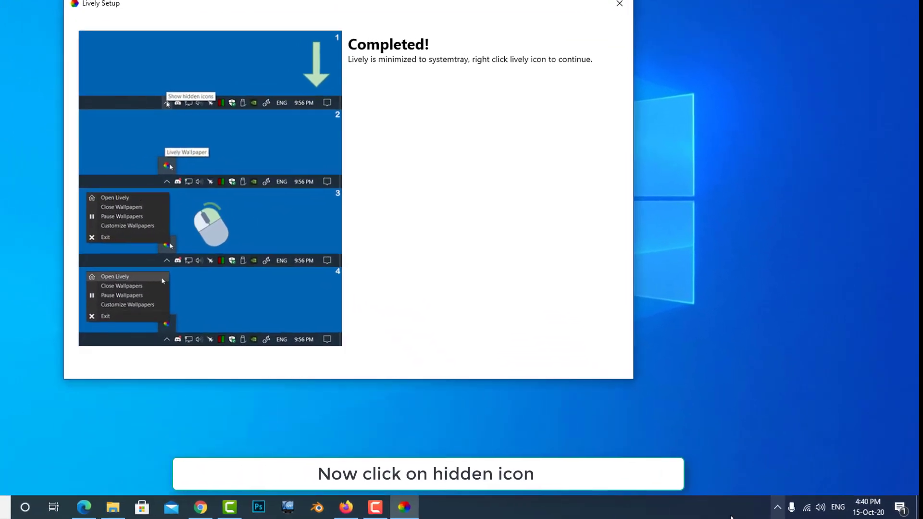
Open Lively's wallpaper library from its icon in the hidden tray icons.
{"action": "left_click", "coordinate": [772, 508]}
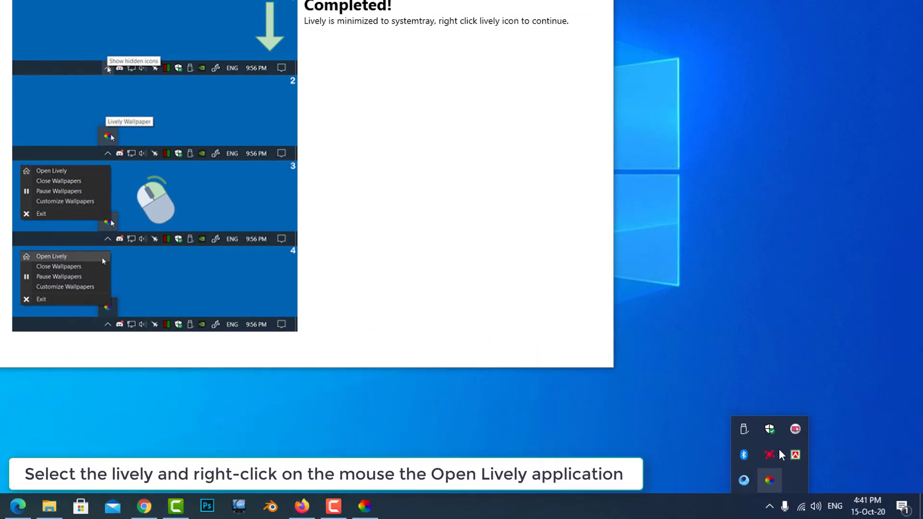
{"action": "right_click", "coordinate": [771, 481]}
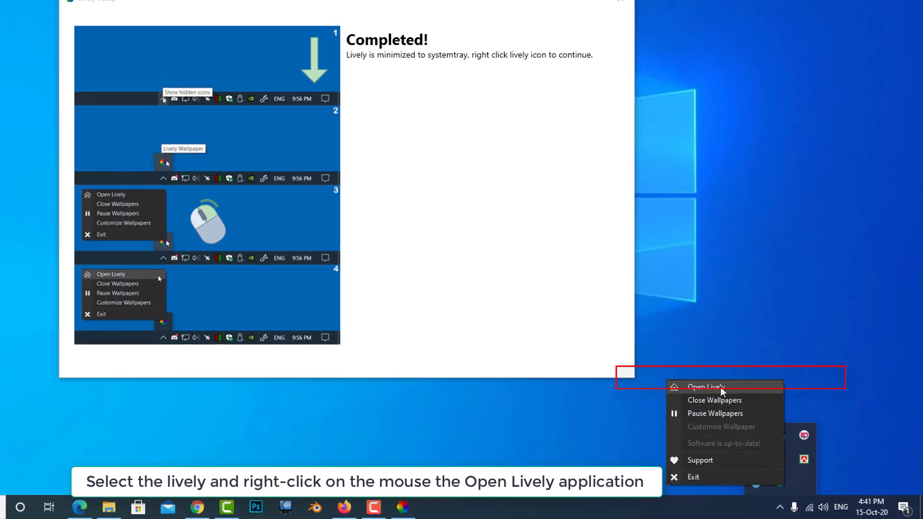
{"action": "left_click", "coordinate": [707, 379]}
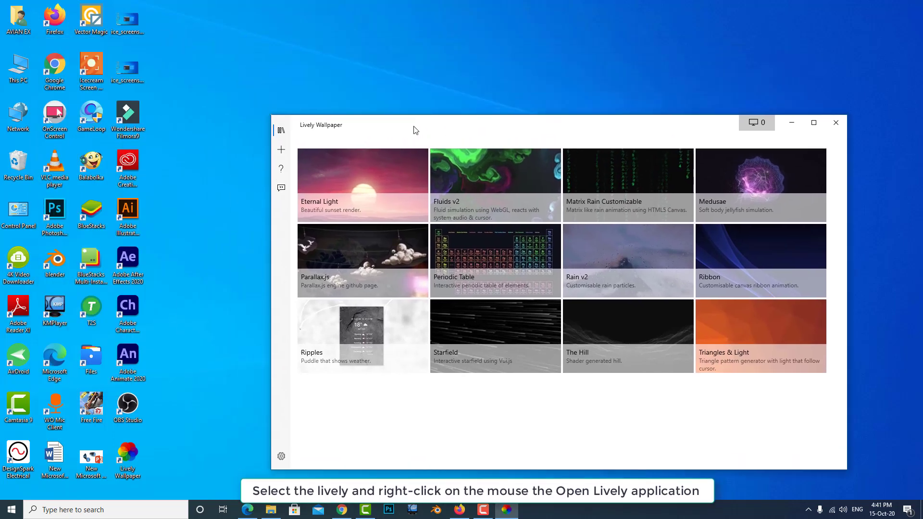
Apply the Eternal Light wallpaper, then switch the desktop to the animated Fluids v2.
{"action": "left_click_drag", "start_coordinate": [412, 128], "coordinate": [362, 91]}
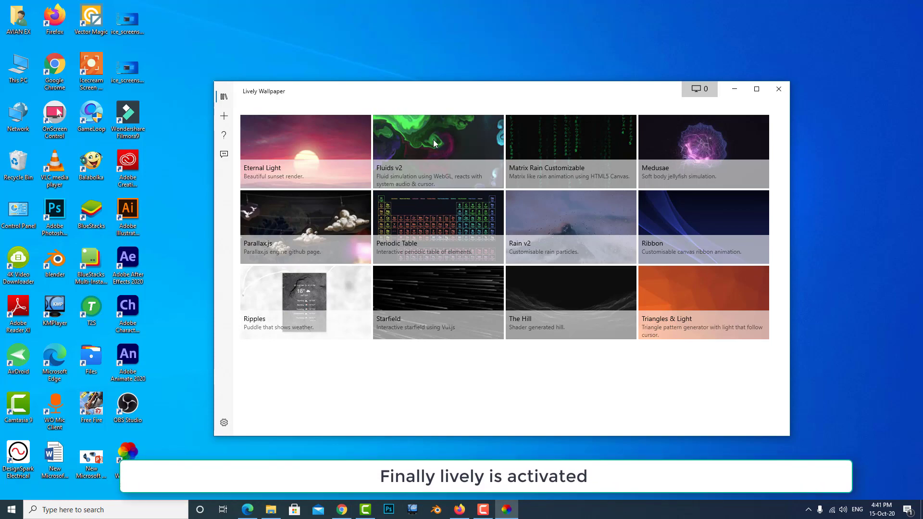
{"action": "left_click", "coordinate": [278, 145]}
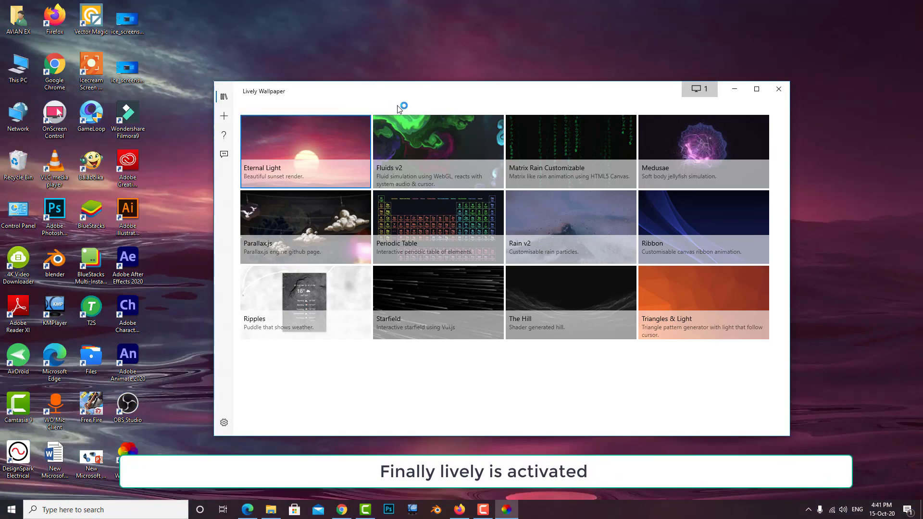
{"action": "left_click_drag", "start_coordinate": [422, 99], "coordinate": [517, 103]}
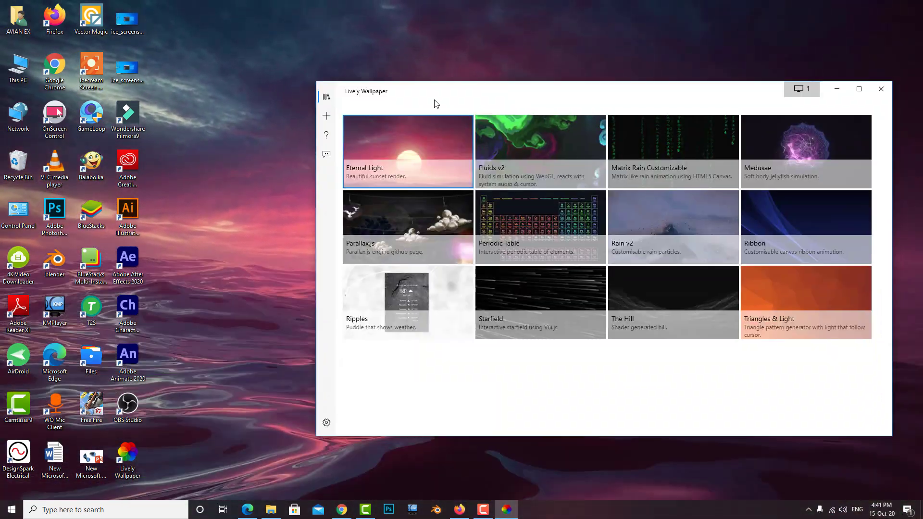
{"action": "left_click_drag", "start_coordinate": [317, 436], "coordinate": [317, 321]}
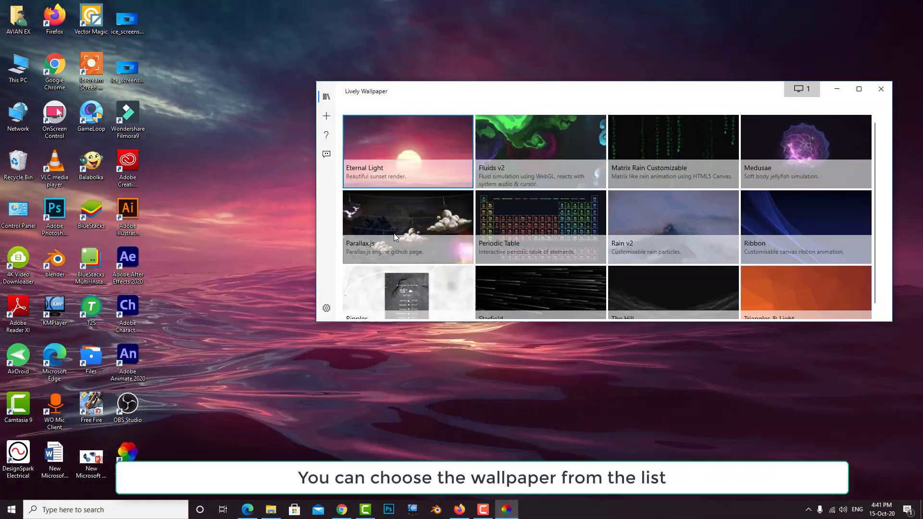
{"action": "left_click_drag", "start_coordinate": [556, 321], "coordinate": [556, 373]}
{"action": "left_click", "coordinate": [551, 151]}
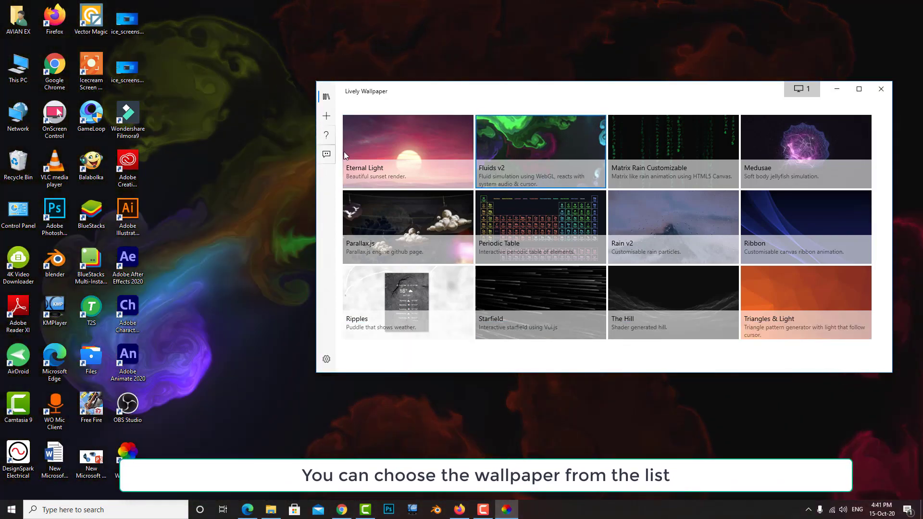
Turn off Show desktop icons and minimize the Lively window to reveal the Fluids wallpaper.
{"action": "left_click_drag", "start_coordinate": [476, 92], "coordinate": [489, 68]}
{"action": "right_click", "coordinate": [200, 270]}
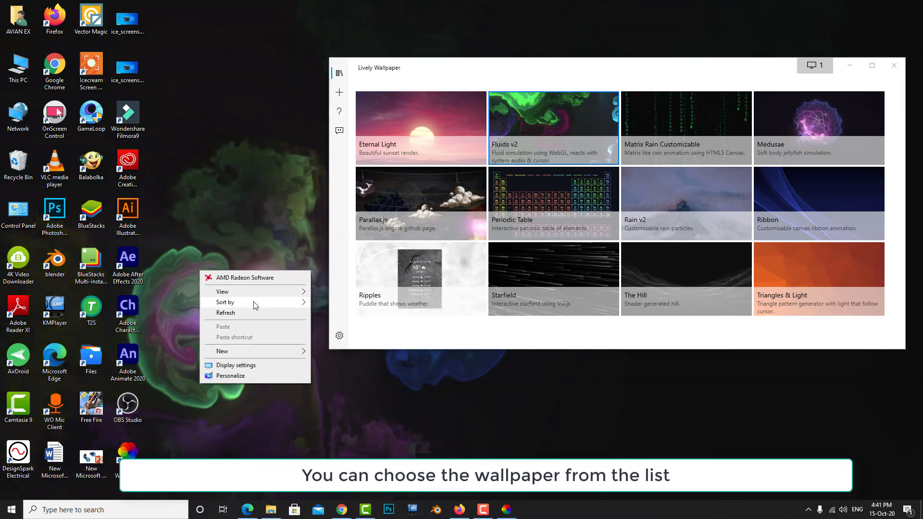
{"action": "mouse_move", "coordinate": [249, 297]}
{"action": "left_click", "coordinate": [330, 352]}
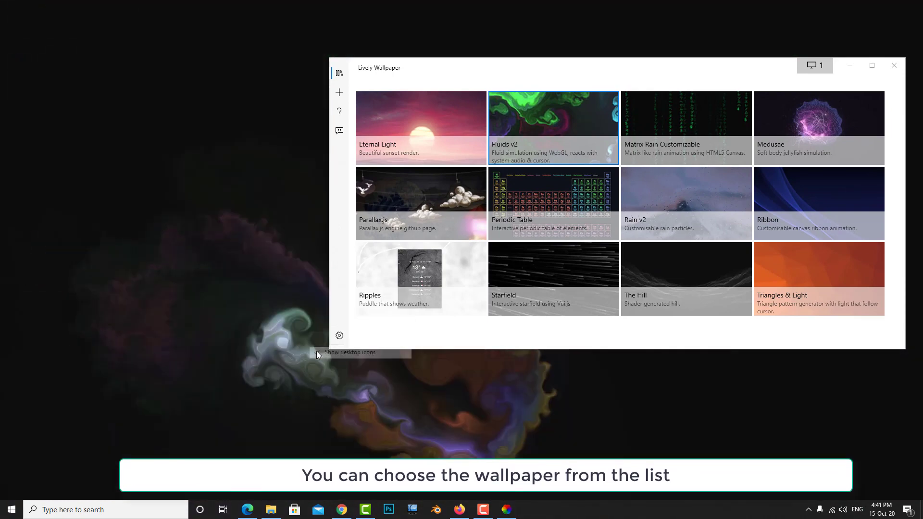
{"action": "left_click", "coordinate": [894, 65]}
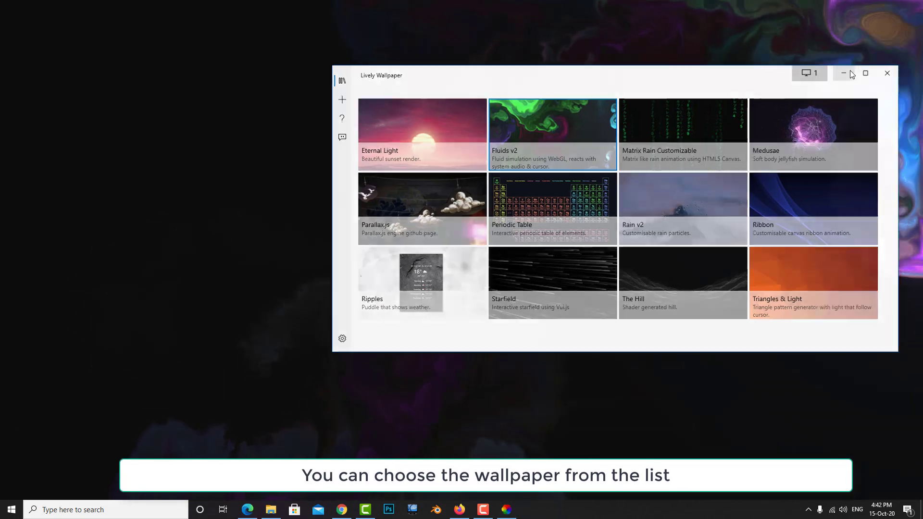